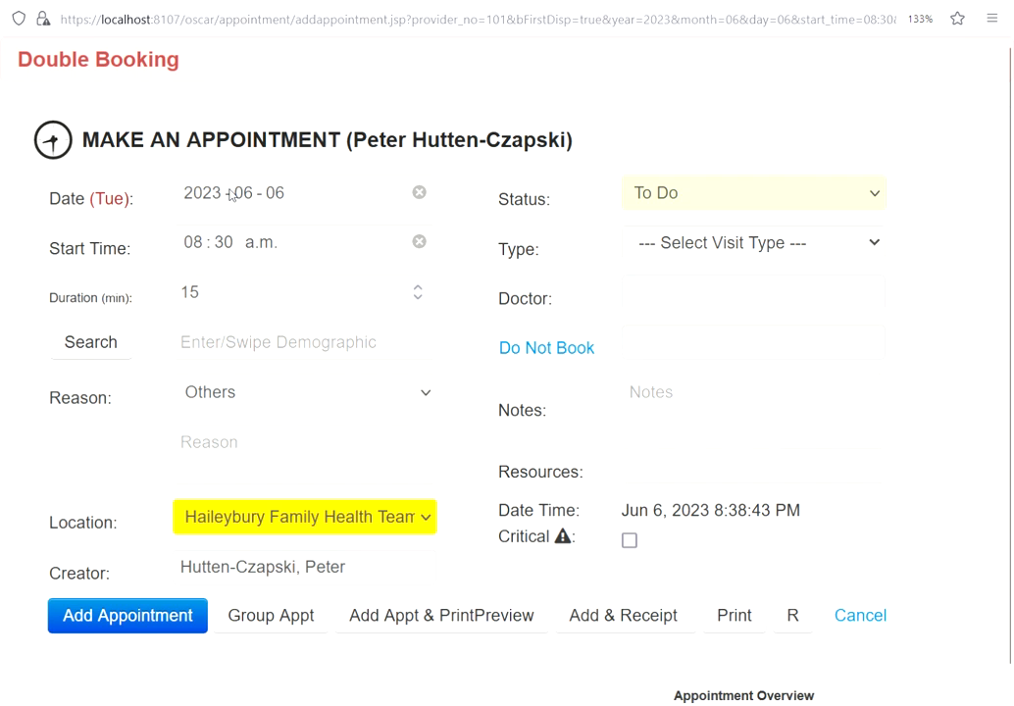
Step: Set the appointment's start time to 08:15 a.m
{"action": "left_click", "coordinate": [231, 195]}
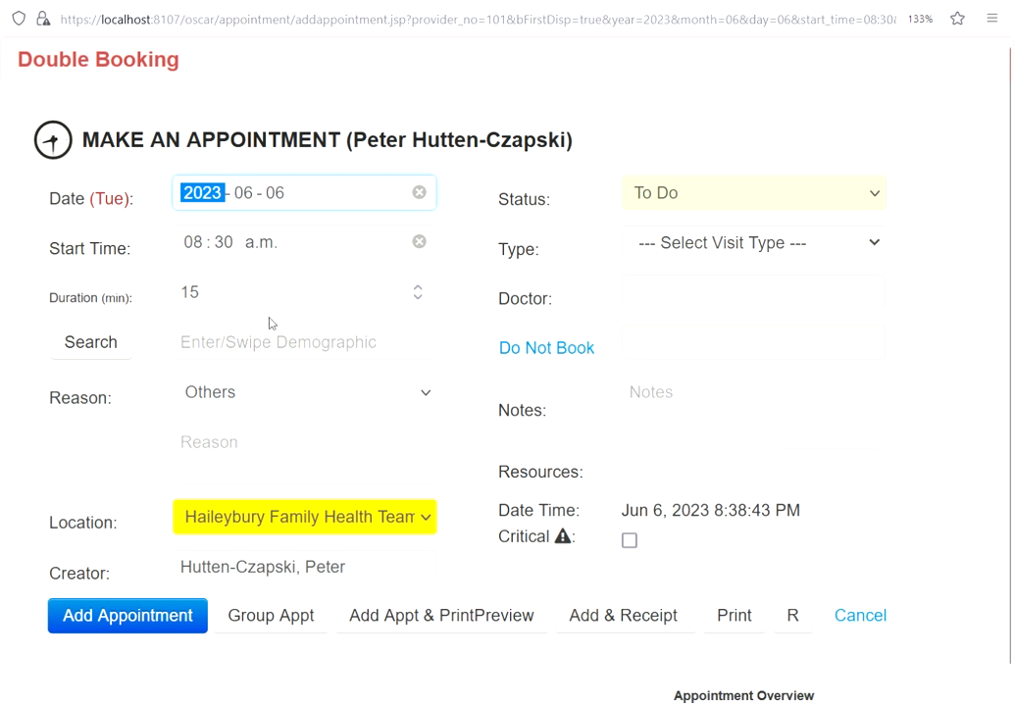
{"action": "left_click", "coordinate": [265, 245]}
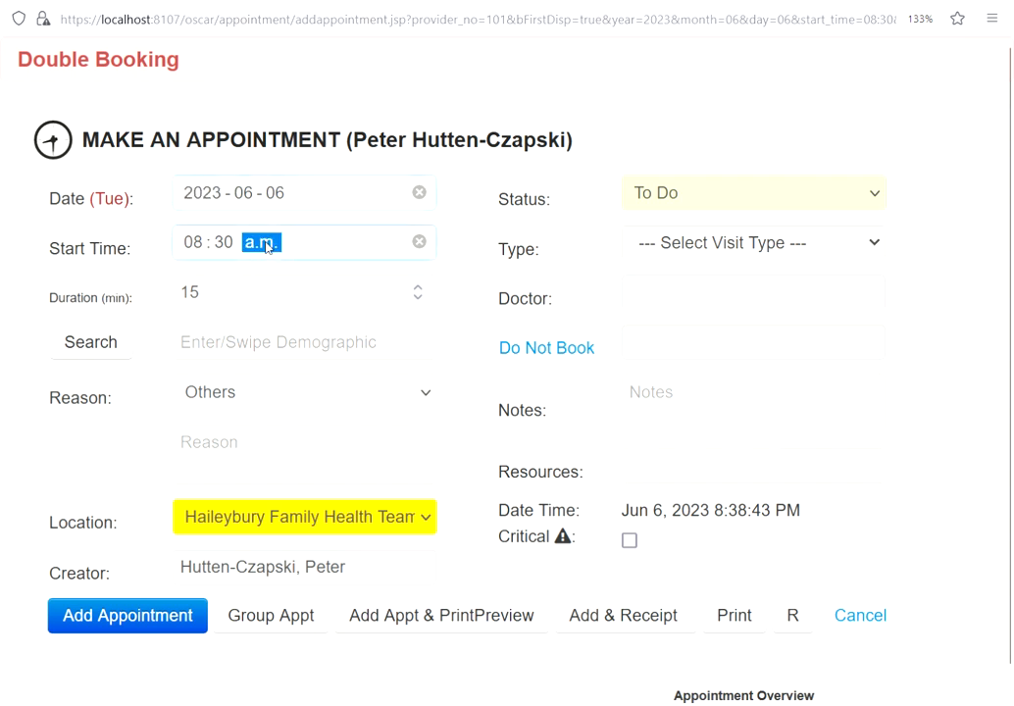
{"action": "left_click", "coordinate": [227, 250]}
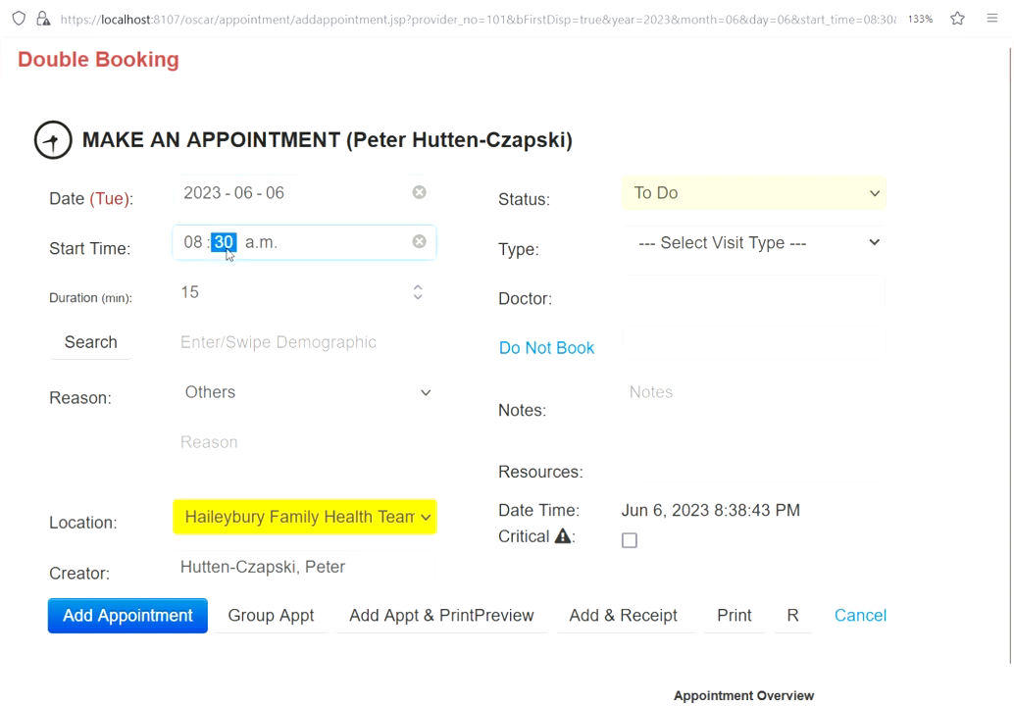
{"action": "type", "text": "15"}
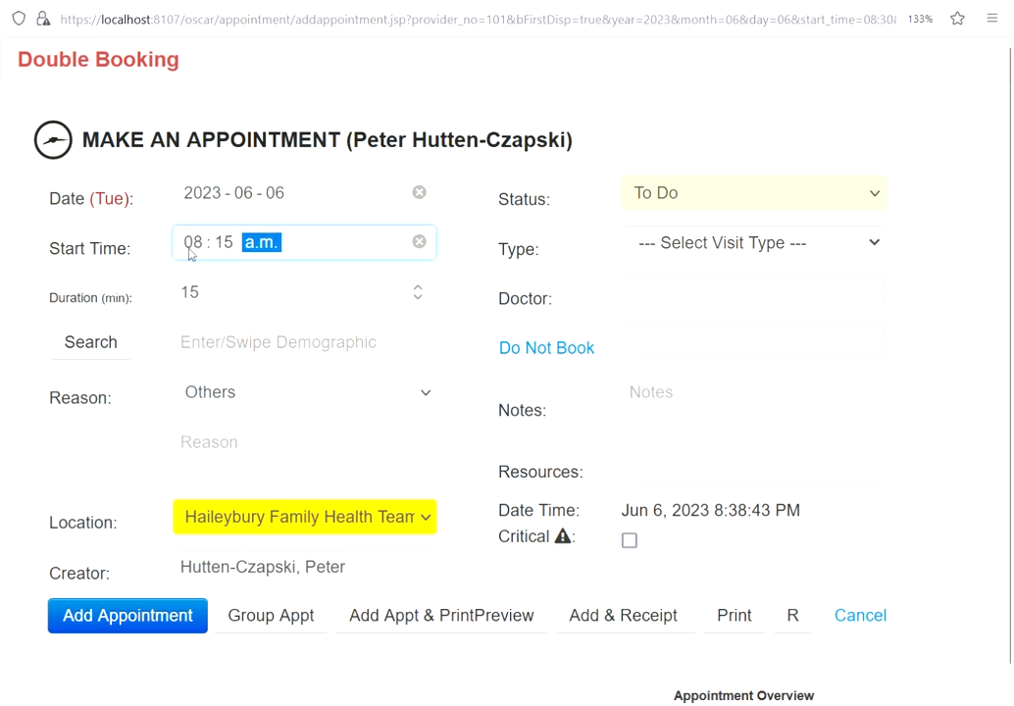
{"action": "left_click", "coordinate": [112, 287]}
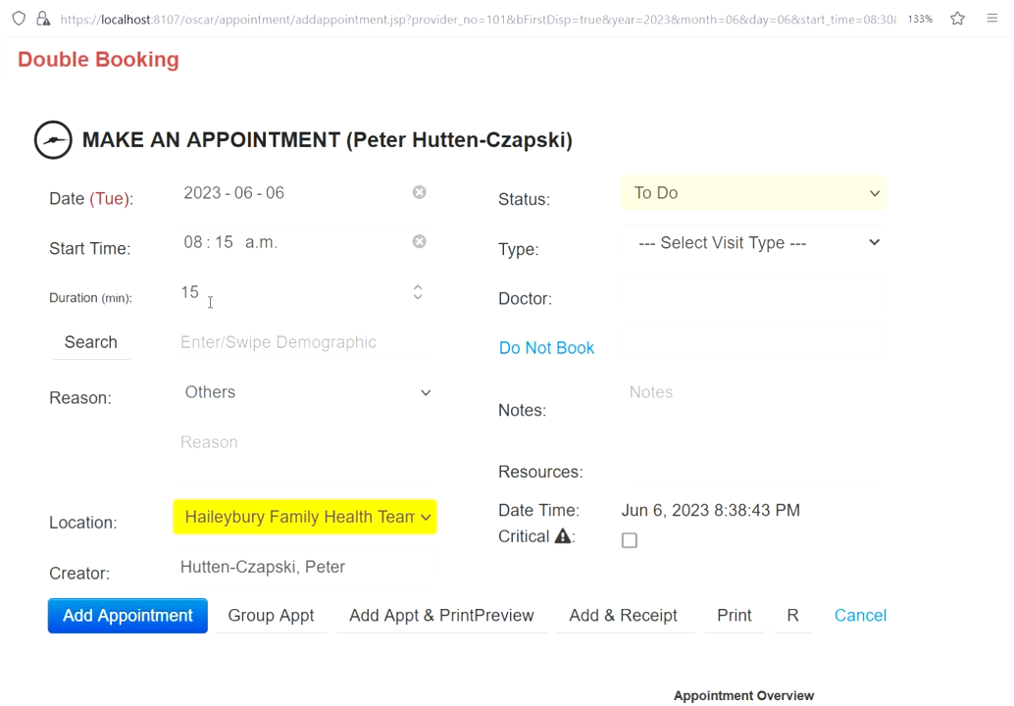
Step: Set the appointment duration to 20 minutes
{"action": "left_click", "coordinate": [210, 302]}
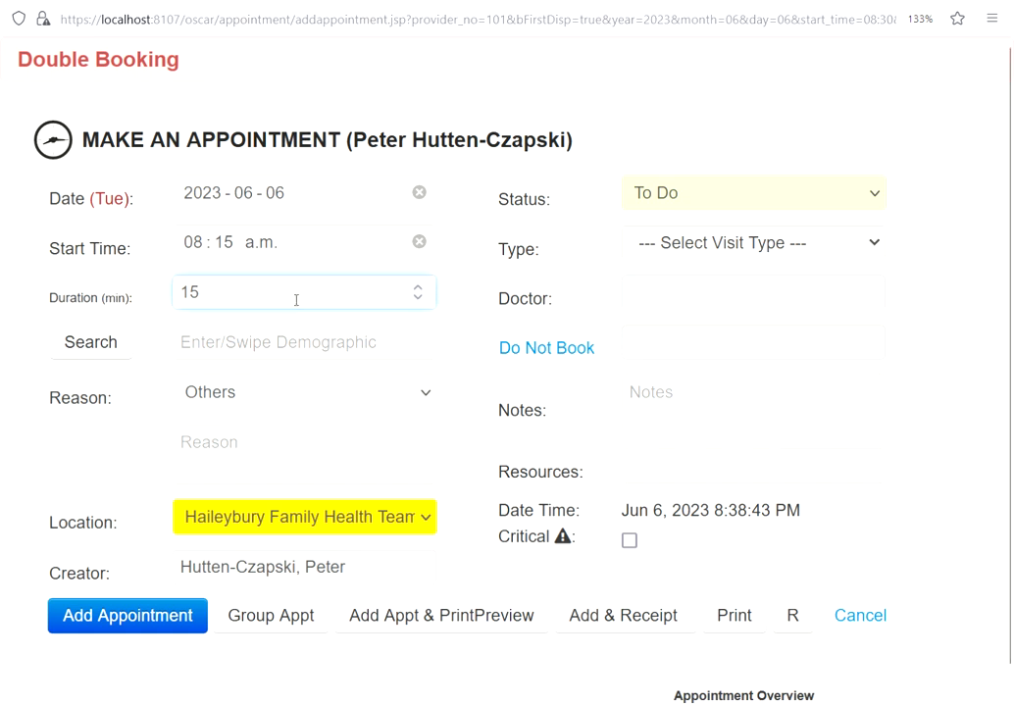
{"action": "left_click", "coordinate": [419, 299]}
{"action": "left_click", "coordinate": [418, 289]}
{"action": "left_click", "coordinate": [418, 289]}
{"action": "left_click_drag", "start_coordinate": [249, 301], "coordinate": [145, 301]}
{"action": "type", "text": "20"}
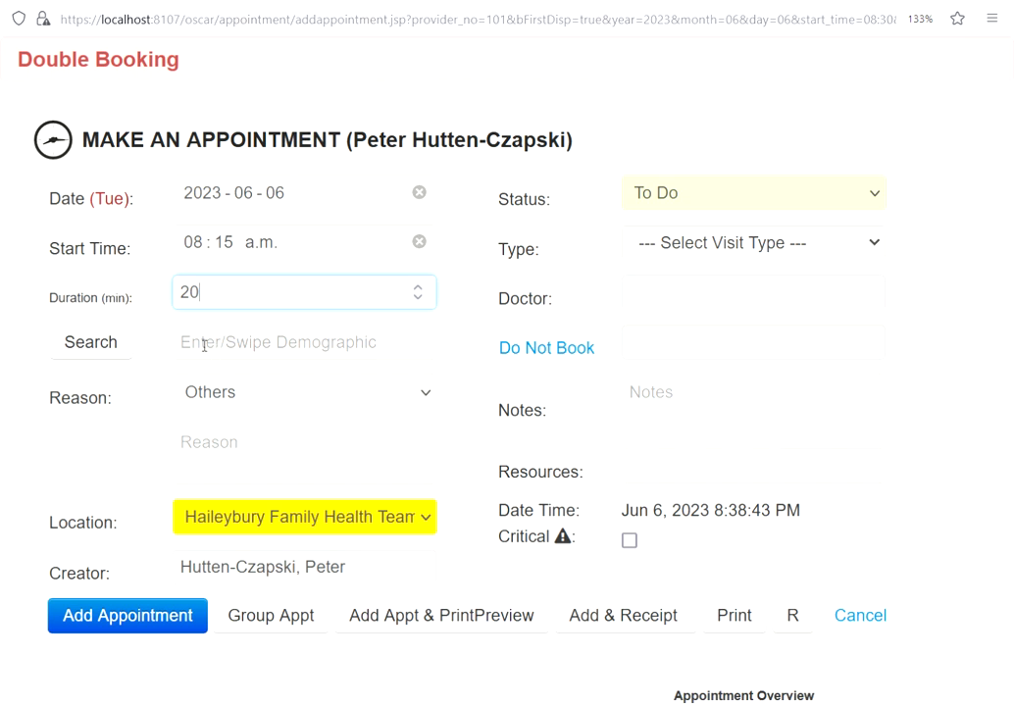
Step: Enter the patient's health card number in the demographic field and search for the patient
{"action": "left_click", "coordinate": [204, 346]}
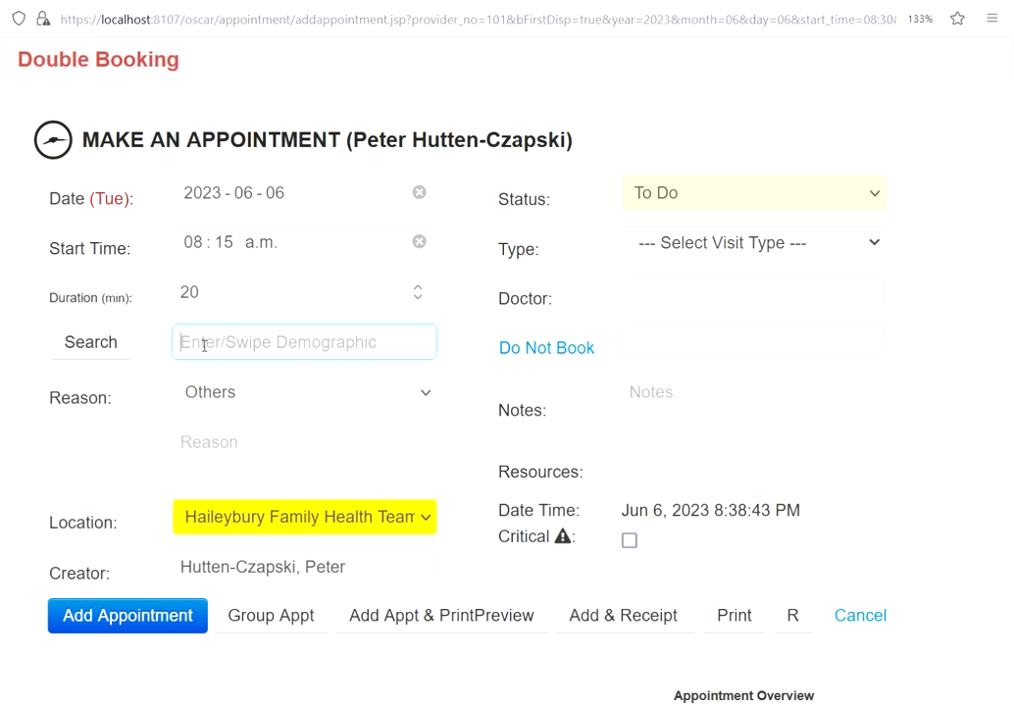
{"action": "type", "text": "00"}
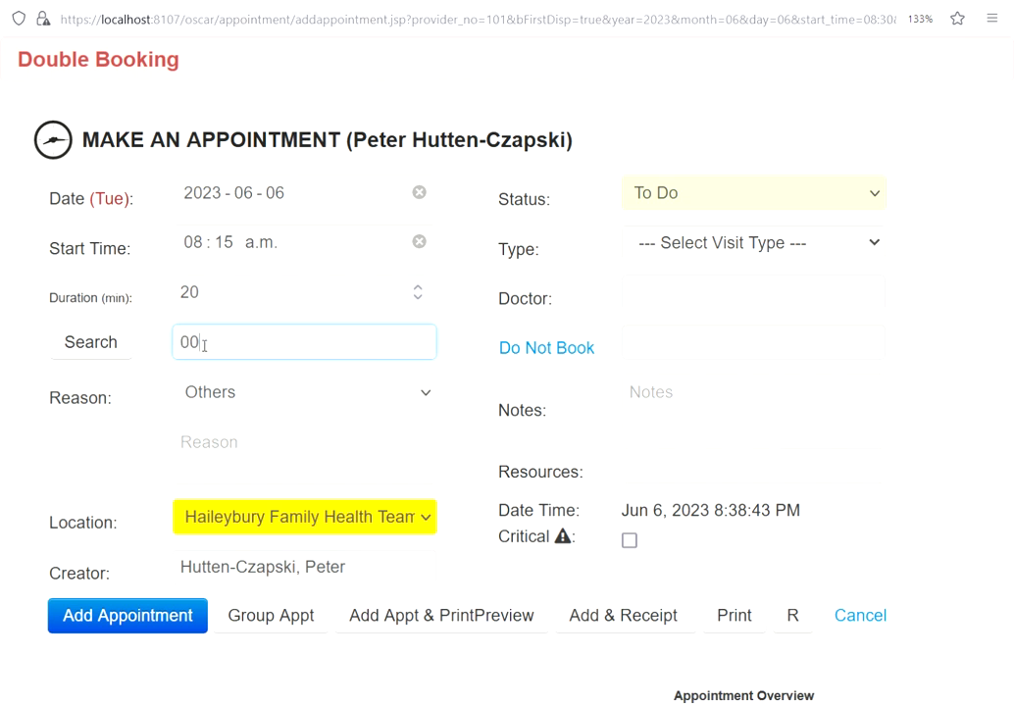
{"action": "type", "text": "0000000"}
{"action": "left_click", "coordinate": [131, 345]}
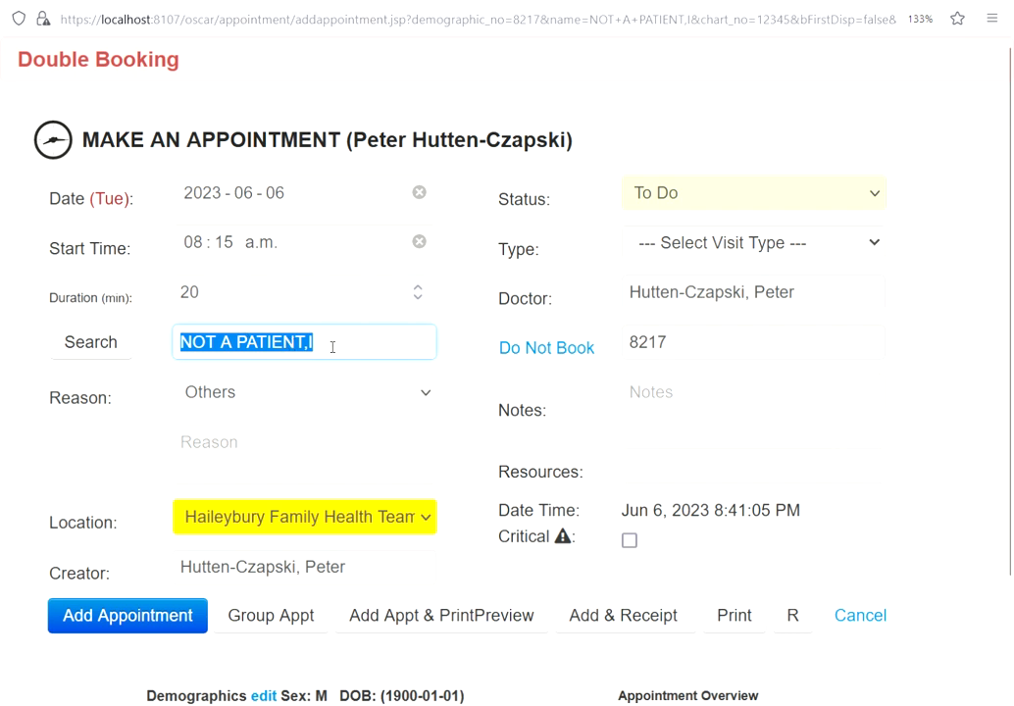
Step: Replace the patient entry with a lookup for "not" and select the first matching patient
{"action": "left_click_drag", "start_coordinate": [332, 347], "coordinate": [193, 330]}
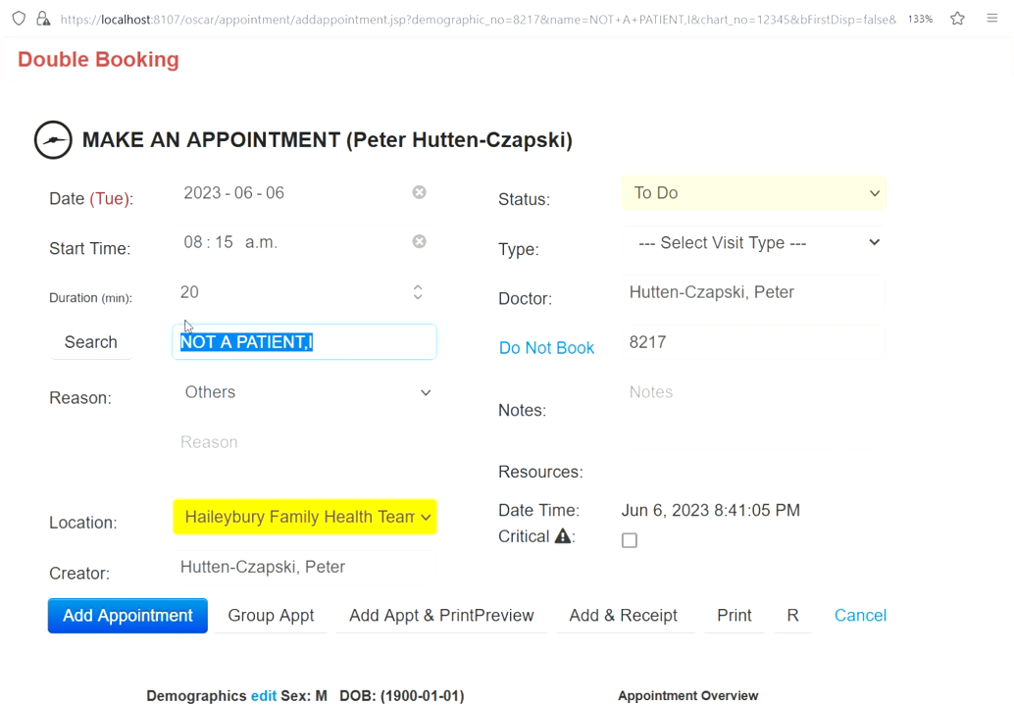
{"action": "type", "text": "not"}
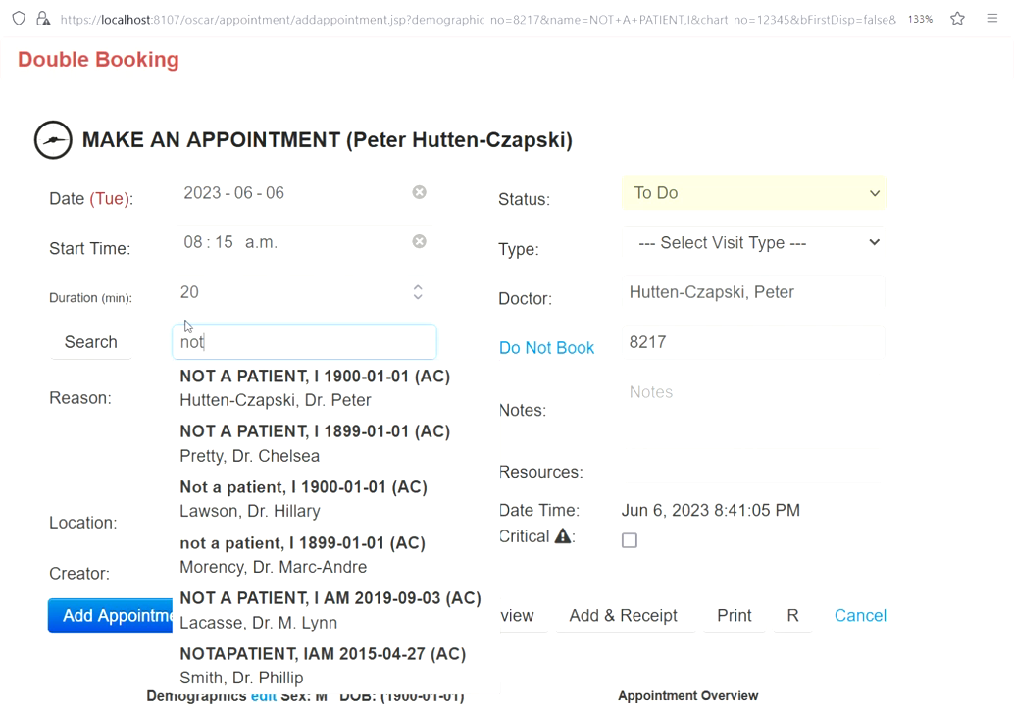
{"action": "left_click", "coordinate": [210, 404]}
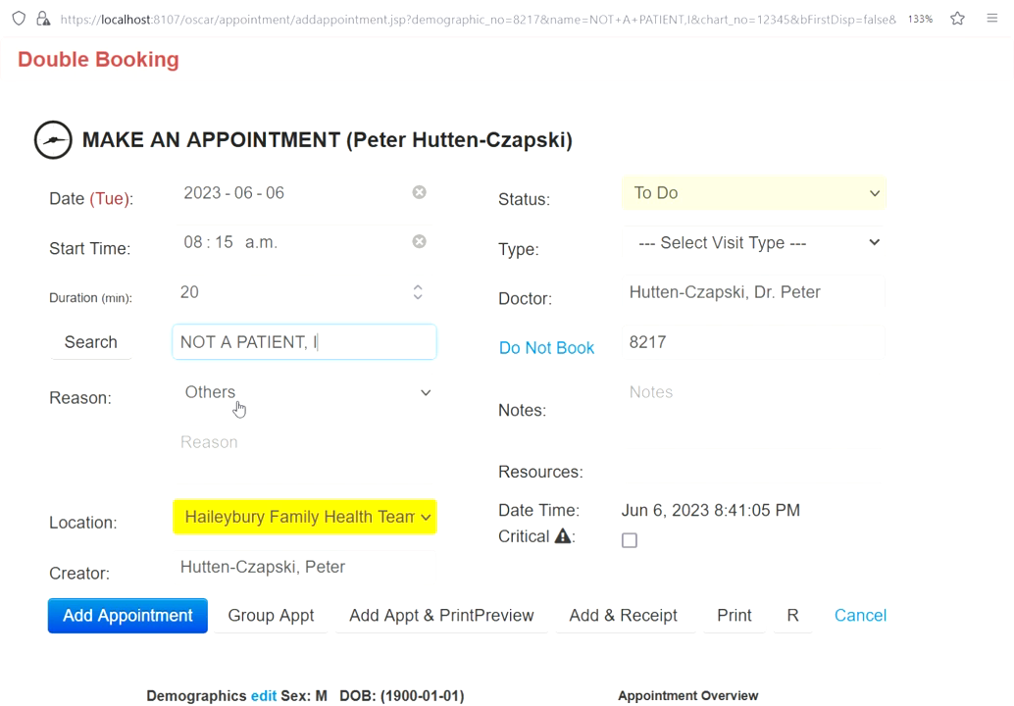
Step: Set the appointment reason to Skin and enter "Rash" as the reason details
{"action": "left_click", "coordinate": [236, 403]}
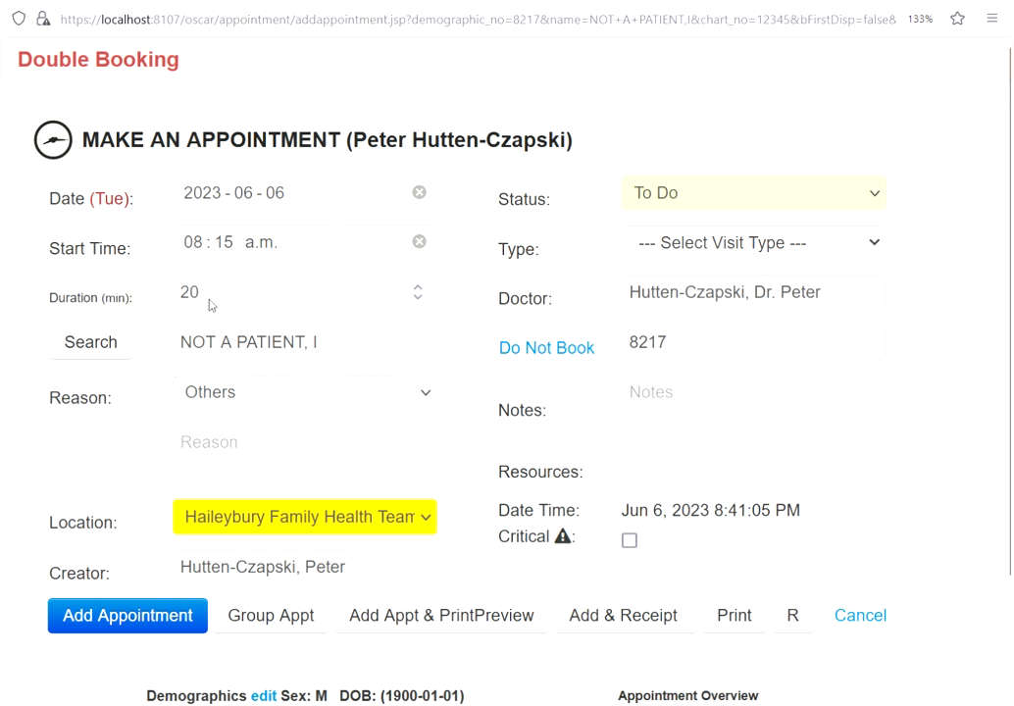
{"action": "left_click", "coordinate": [204, 355]}
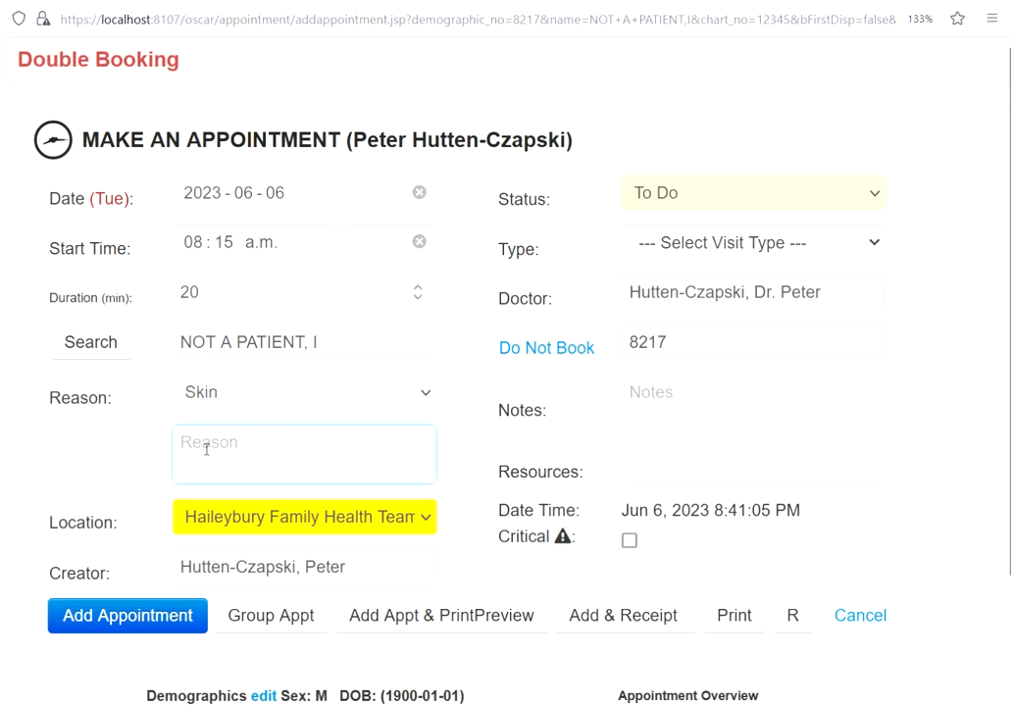
{"action": "type", "text": "Rash"}
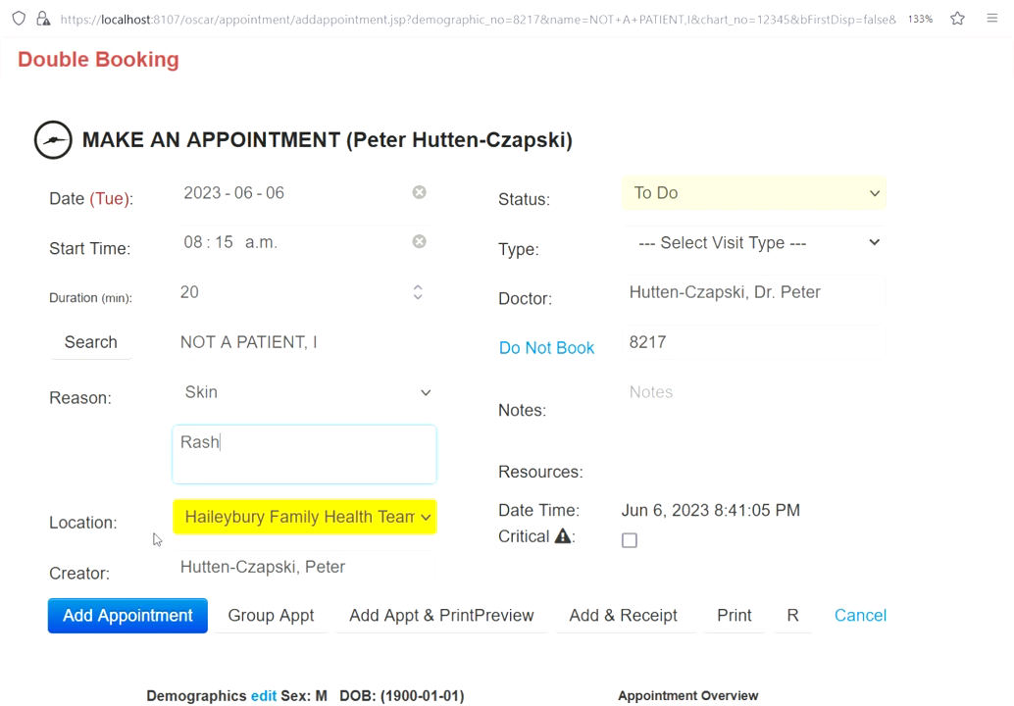
Step: Set the appointment location to surgery clinic
{"action": "left_click", "coordinate": [211, 517]}
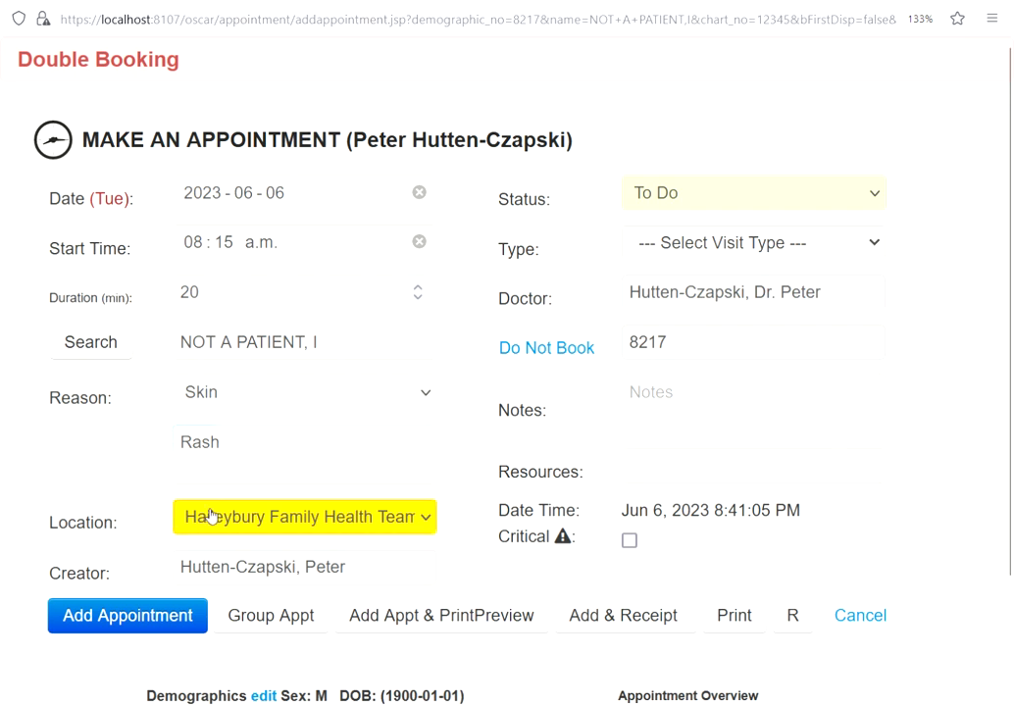
{"action": "left_click", "coordinate": [201, 612]}
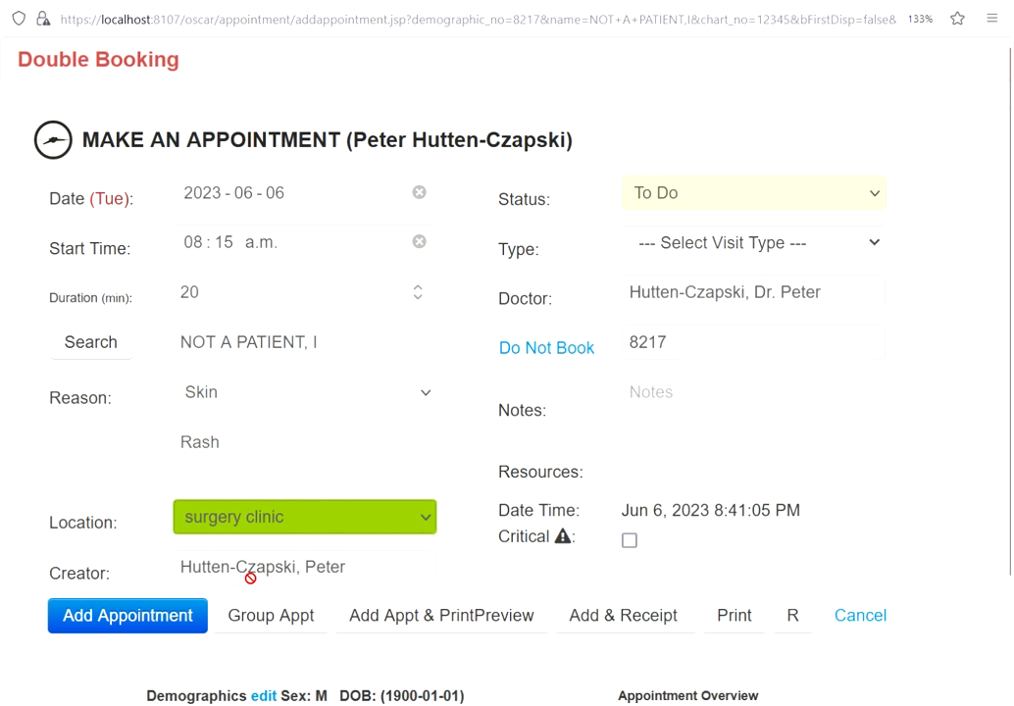
Step: Set the appointment status to Customized 1 and the visit type to inpatient
{"action": "left_click", "coordinate": [689, 390]}
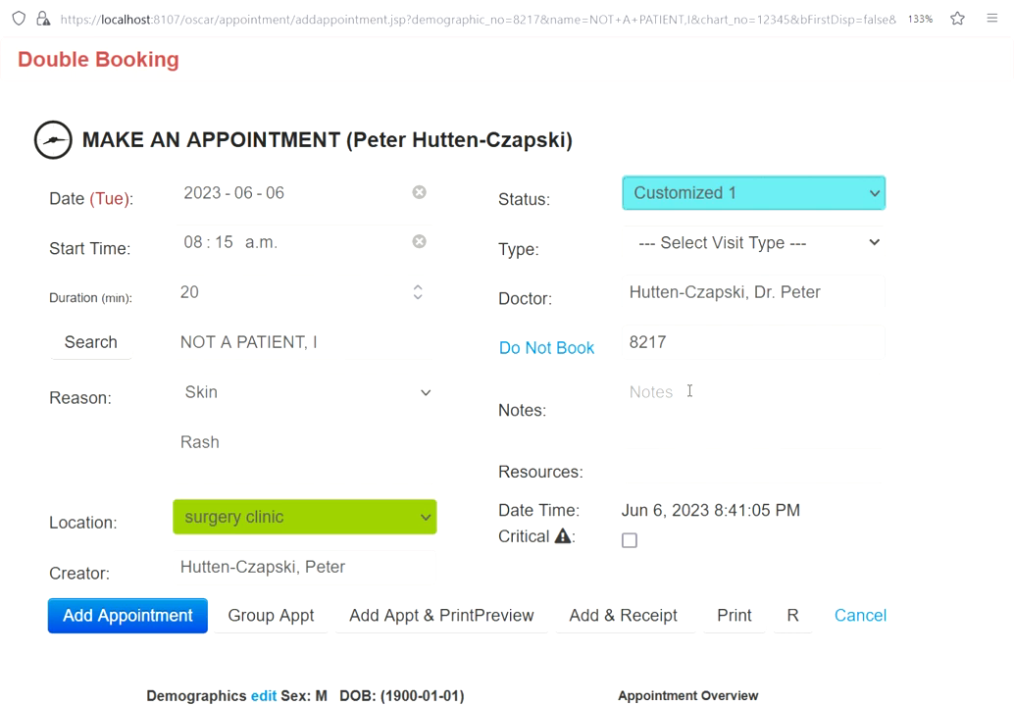
{"action": "left_click", "coordinate": [693, 245]}
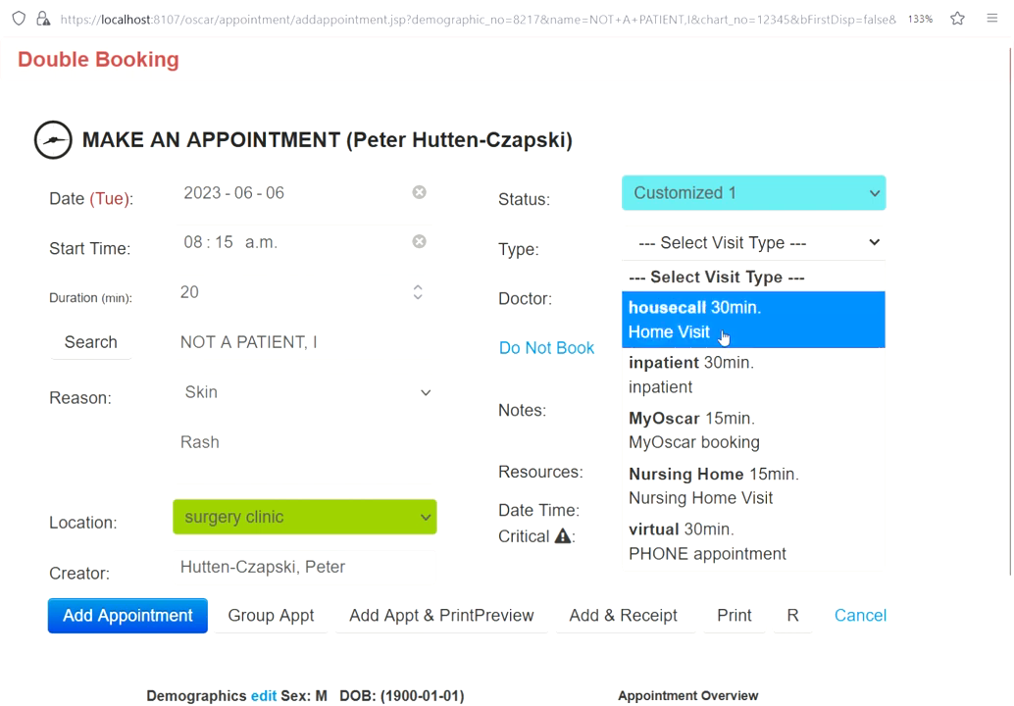
{"action": "left_click", "coordinate": [719, 365]}
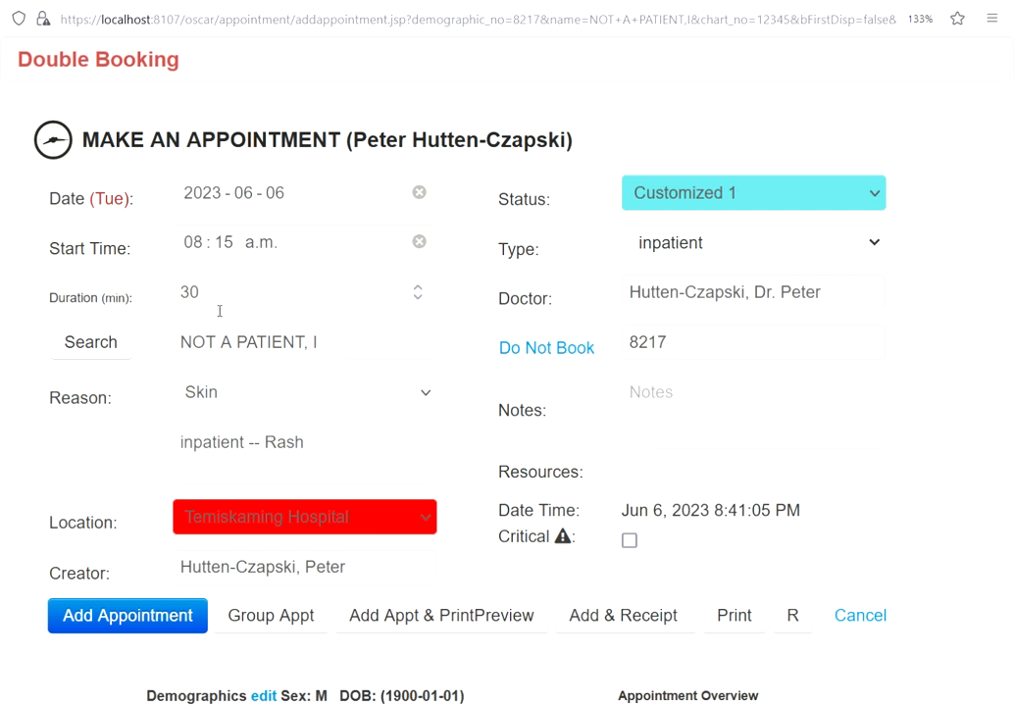
Step: Override the visit type's duration with 20 minutes and mark the appointment as critical
{"action": "left_click_drag", "start_coordinate": [219, 296], "coordinate": [130, 285]}
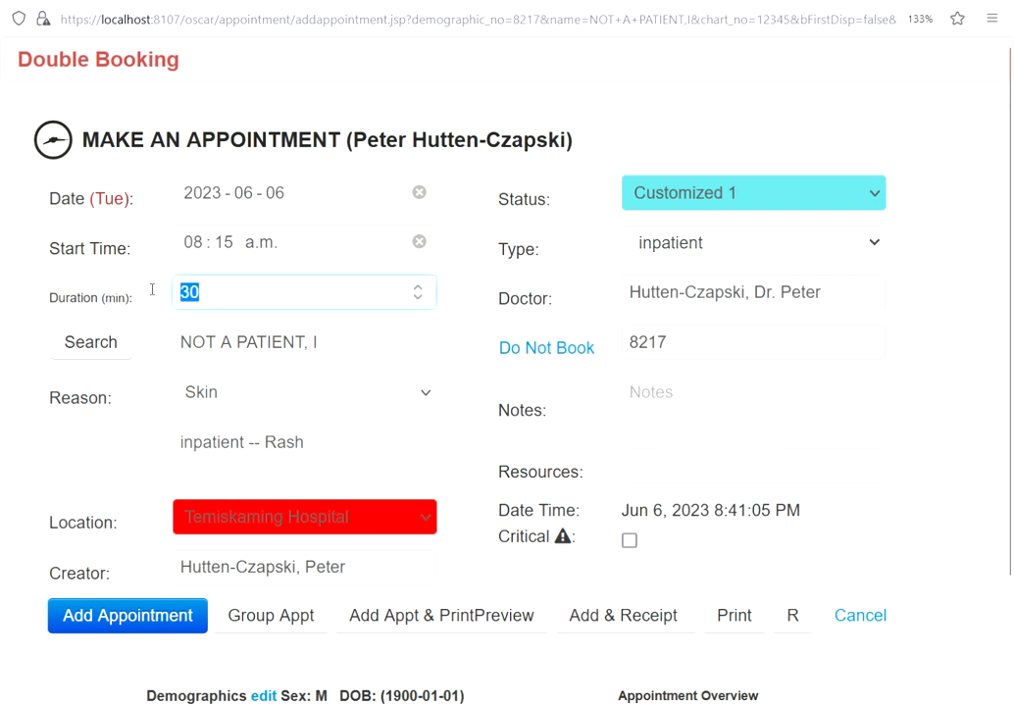
{"action": "type", "text": "20"}
{"action": "left_click", "coordinate": [369, 355]}
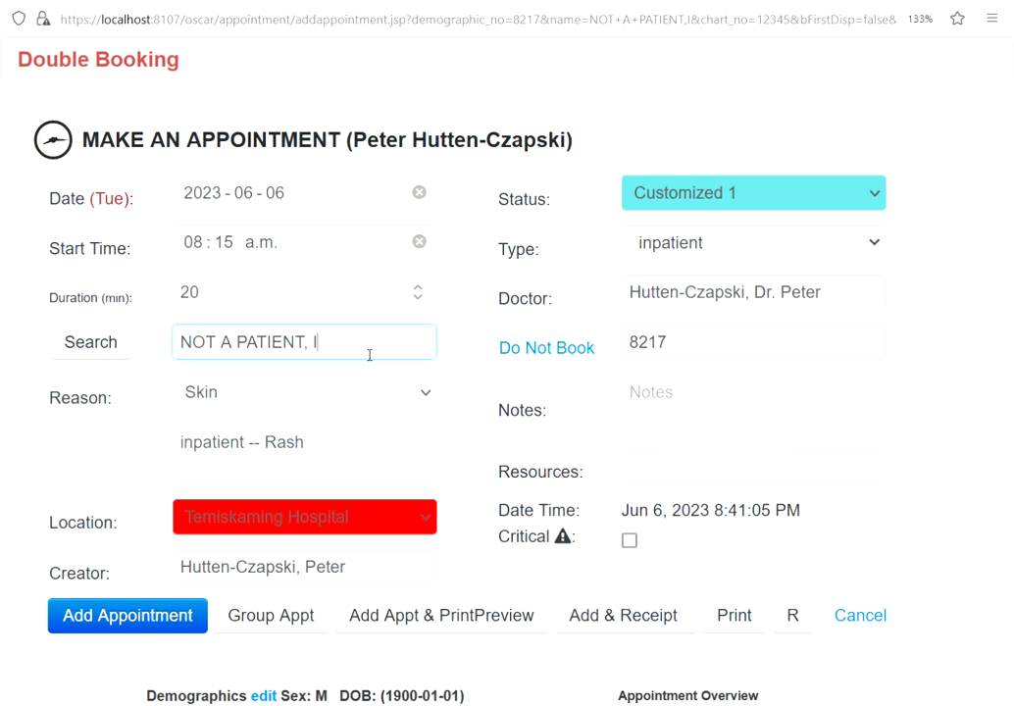
{"action": "left_click", "coordinate": [630, 541]}
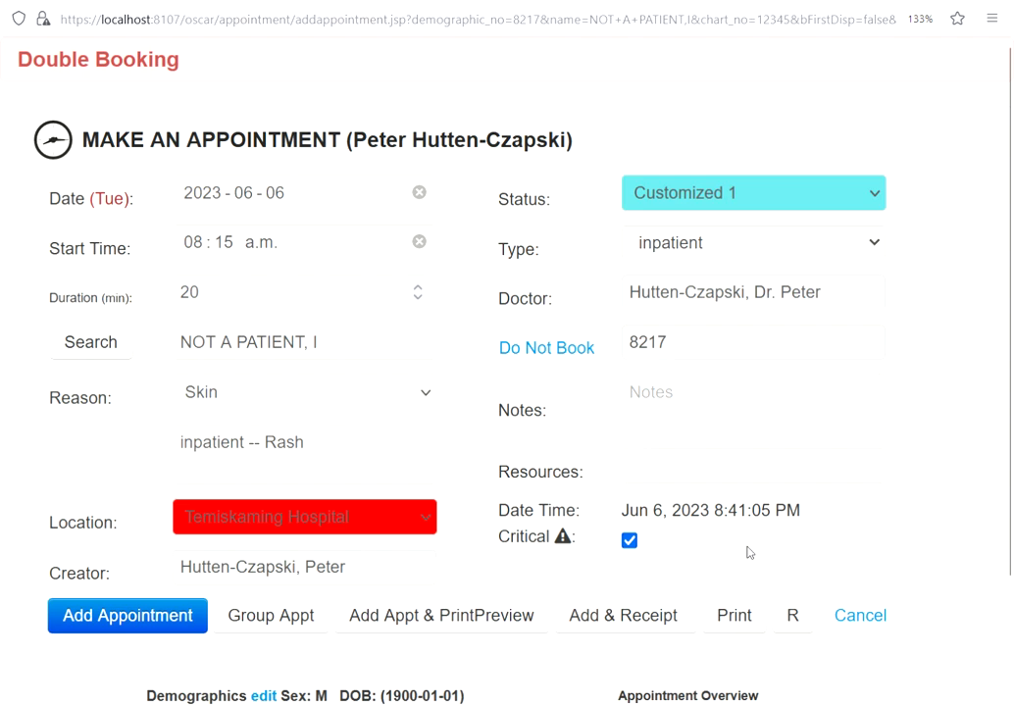
Step: Show the appointment form in the browser's 412 × 915 Galaxy Note phone view, without the page inspector
{"action": "key", "text": "ctrl+shift+c"}
{"action": "left_click", "coordinate": [957, 497]}
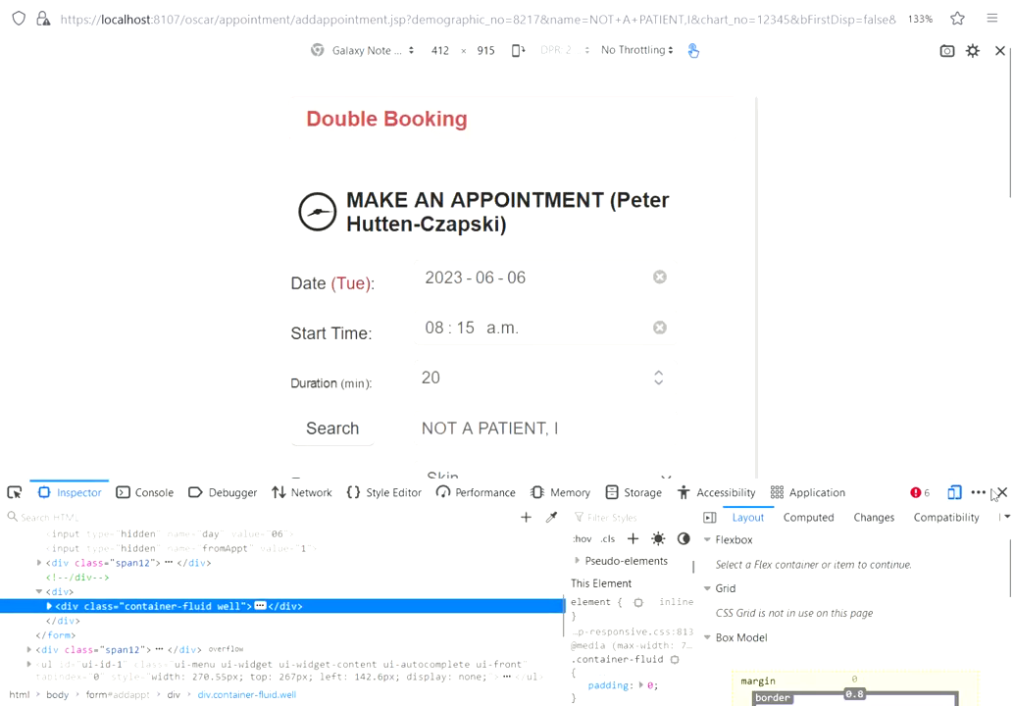
{"action": "left_click", "coordinate": [1002, 493]}
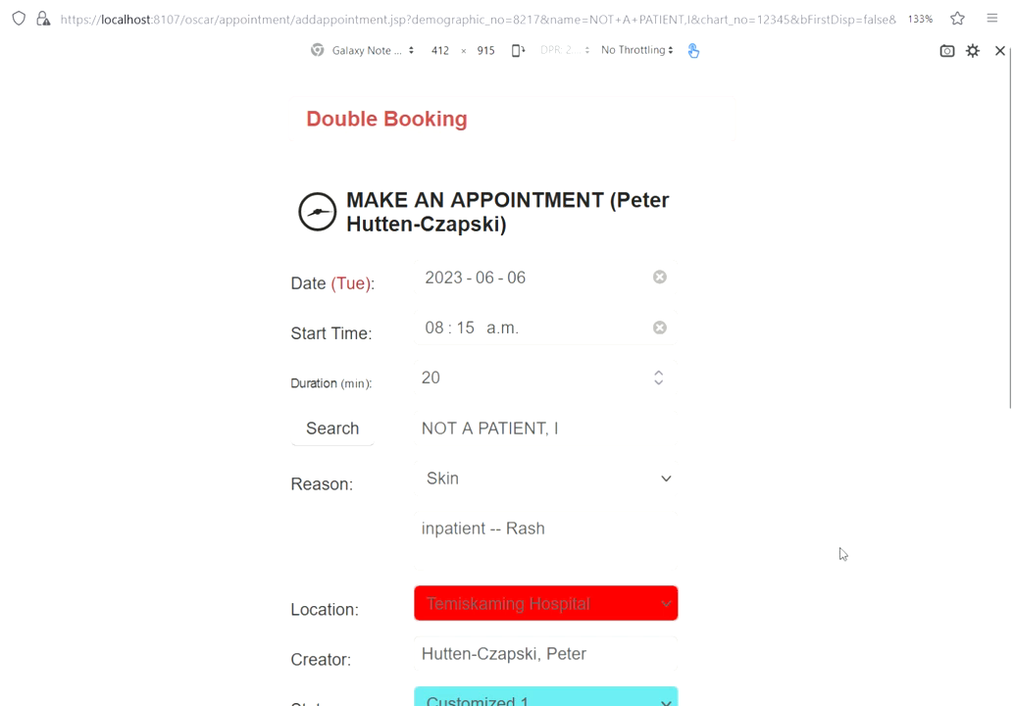
Step: Review the form's phone layout from the date fields to the action buttons, and cancel the appointment entry
{"action": "scroll", "coordinate": [720, 580], "scroll_direction": "down", "scroll_amount": 4}
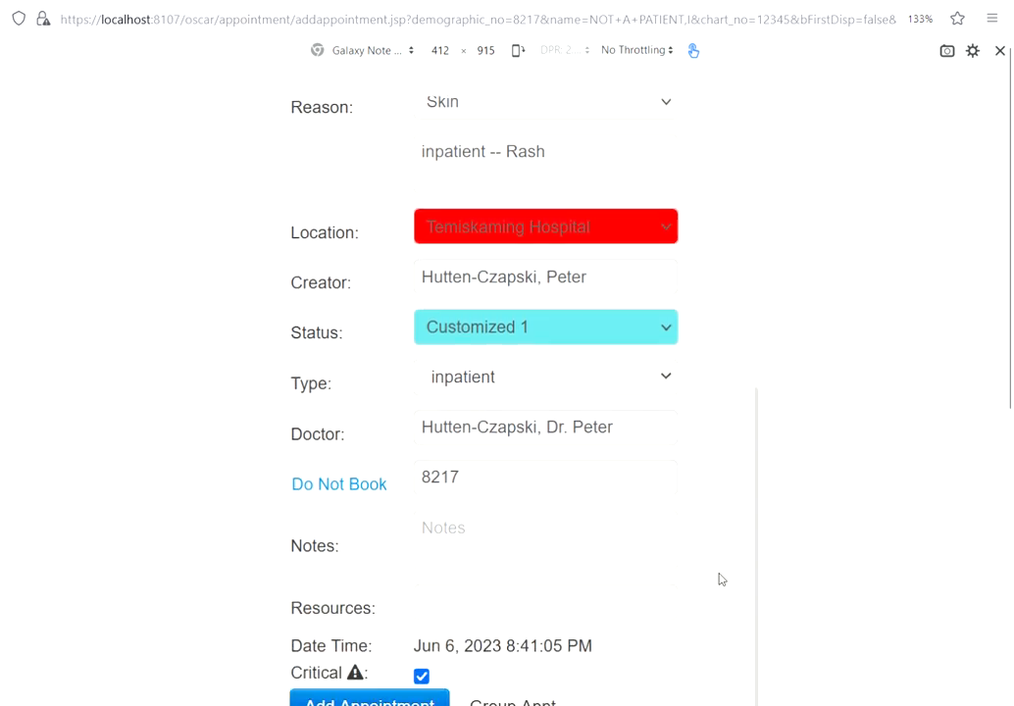
{"action": "scroll", "coordinate": [720, 579], "scroll_direction": "down", "scroll_amount": 3}
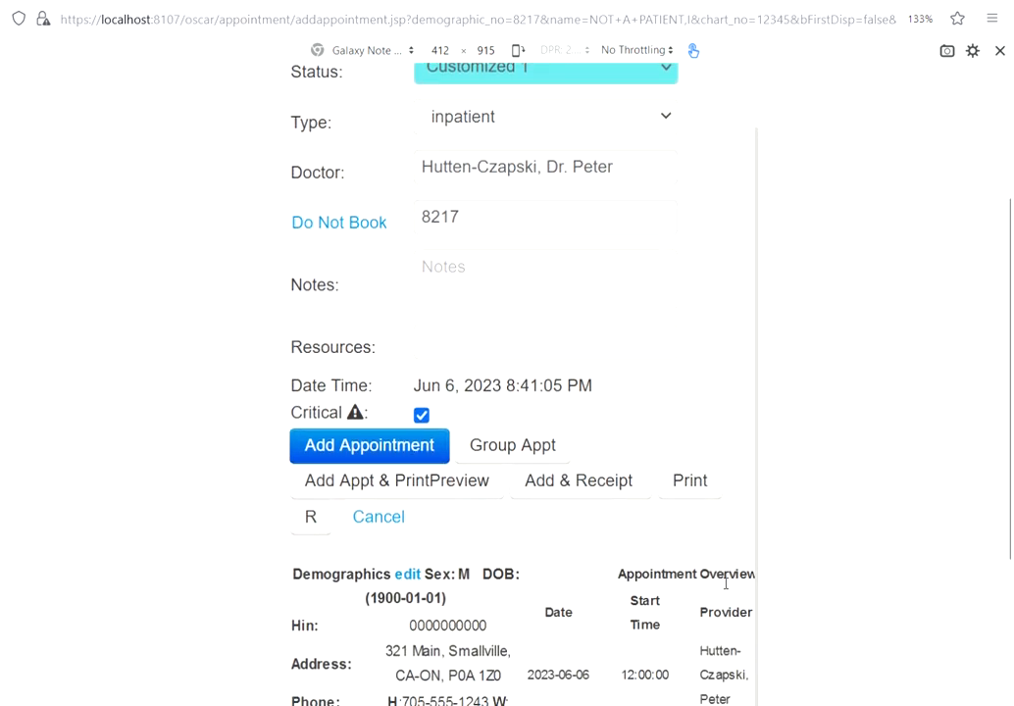
{"action": "scroll", "coordinate": [720, 583], "scroll_direction": "up", "scroll_amount": 4}
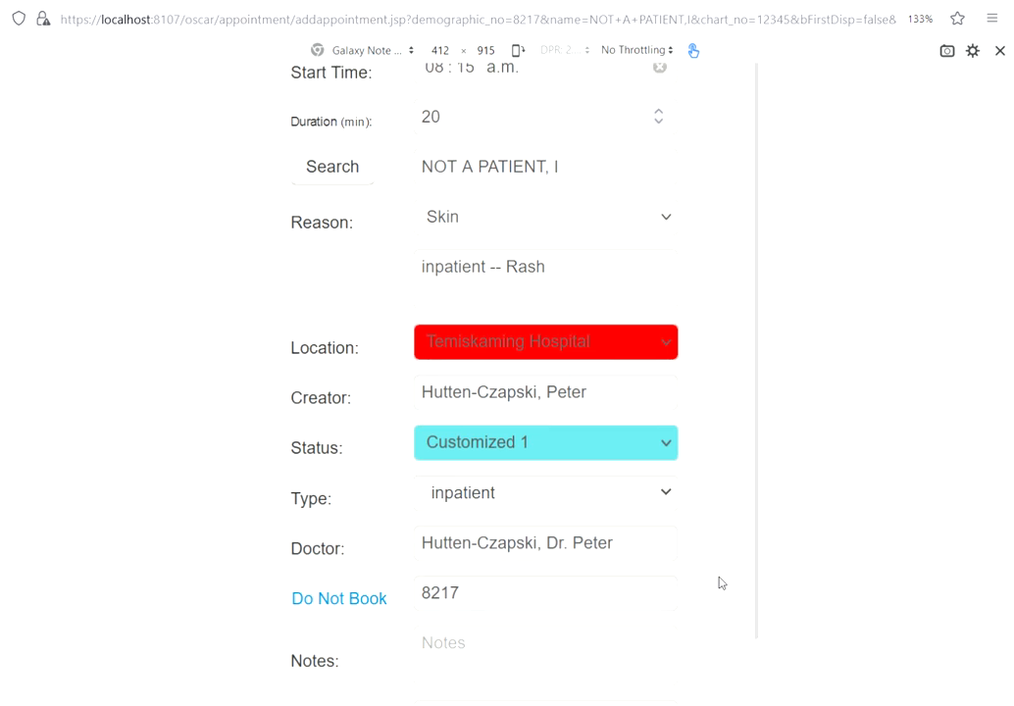
{"action": "scroll", "coordinate": [720, 582], "scroll_direction": "up", "scroll_amount": 2}
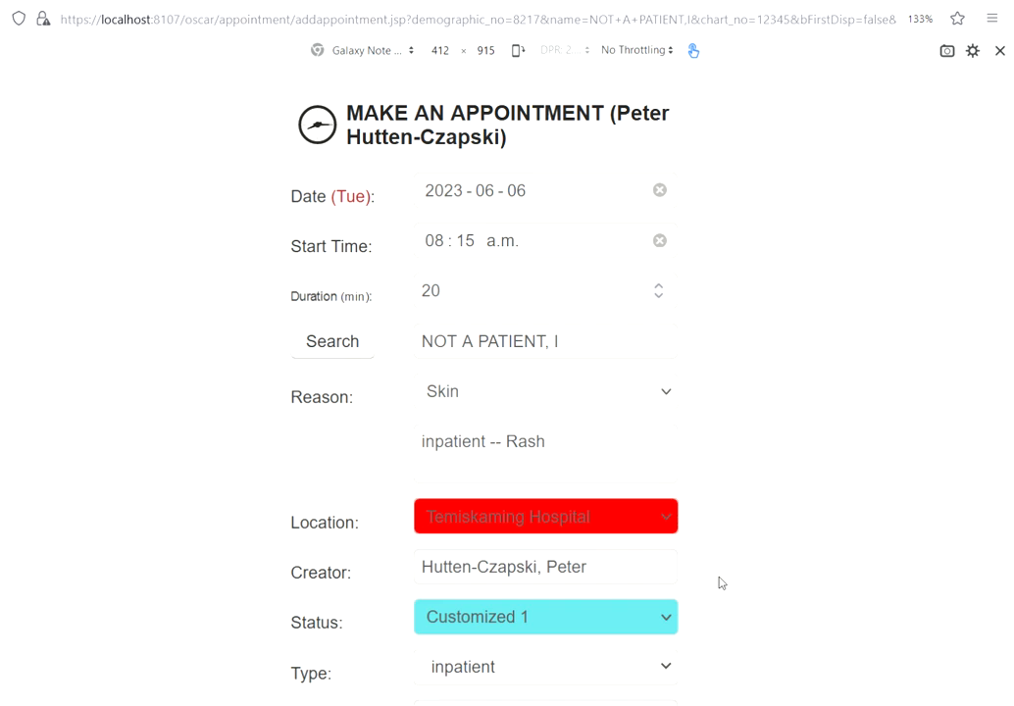
{"action": "scroll", "coordinate": [720, 582], "scroll_direction": "down", "scroll_amount": 4}
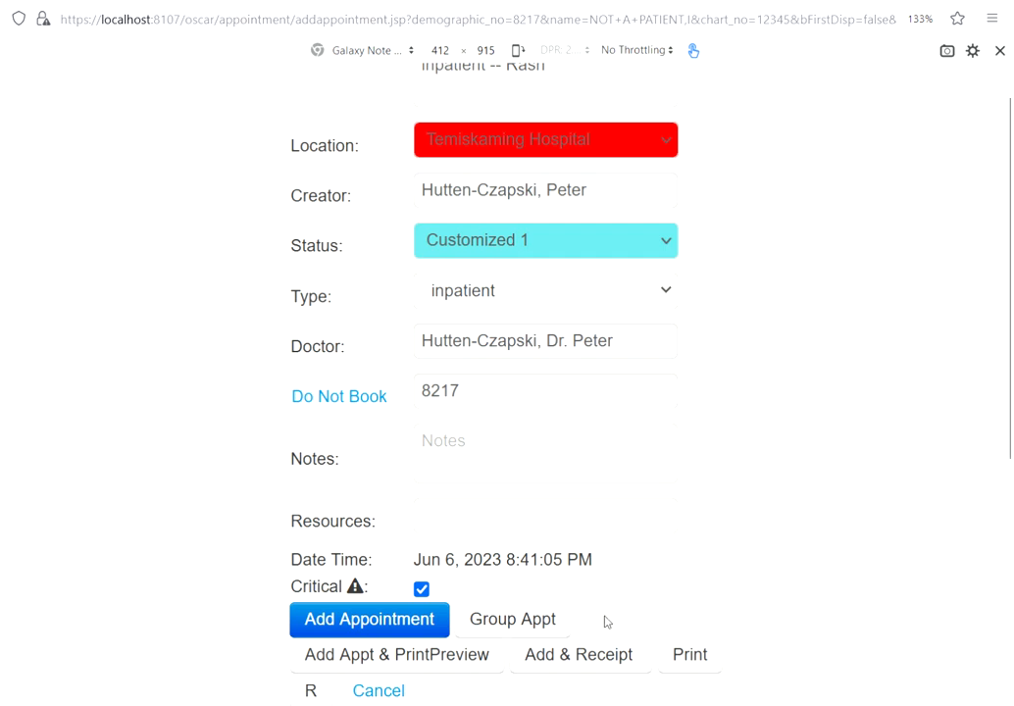
{"action": "left_click", "coordinate": [386, 693]}
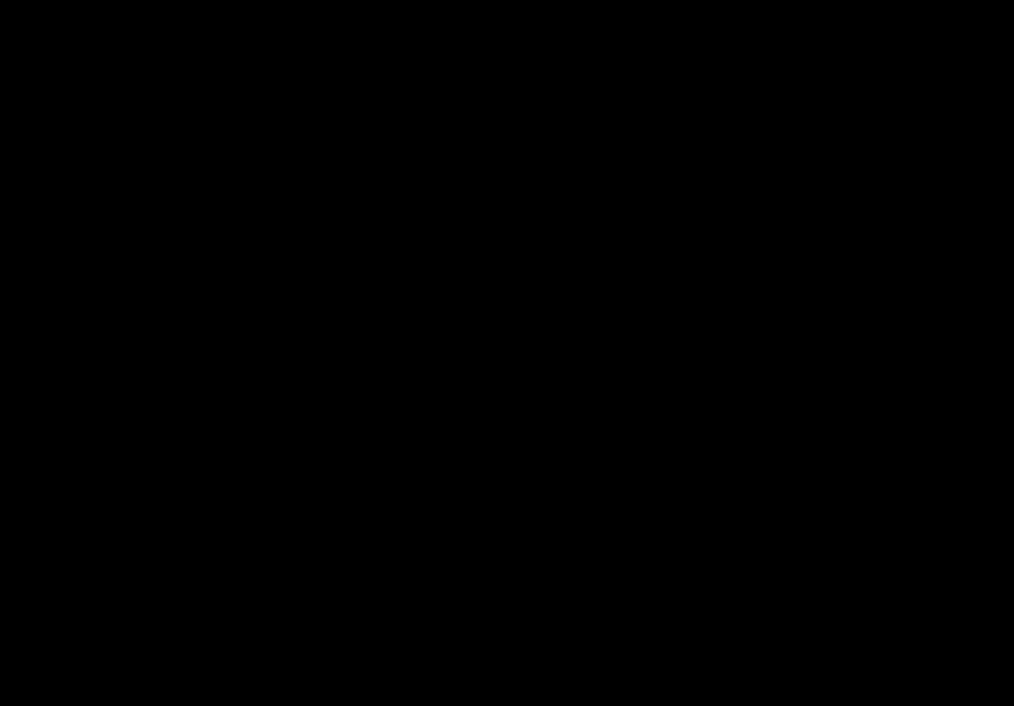